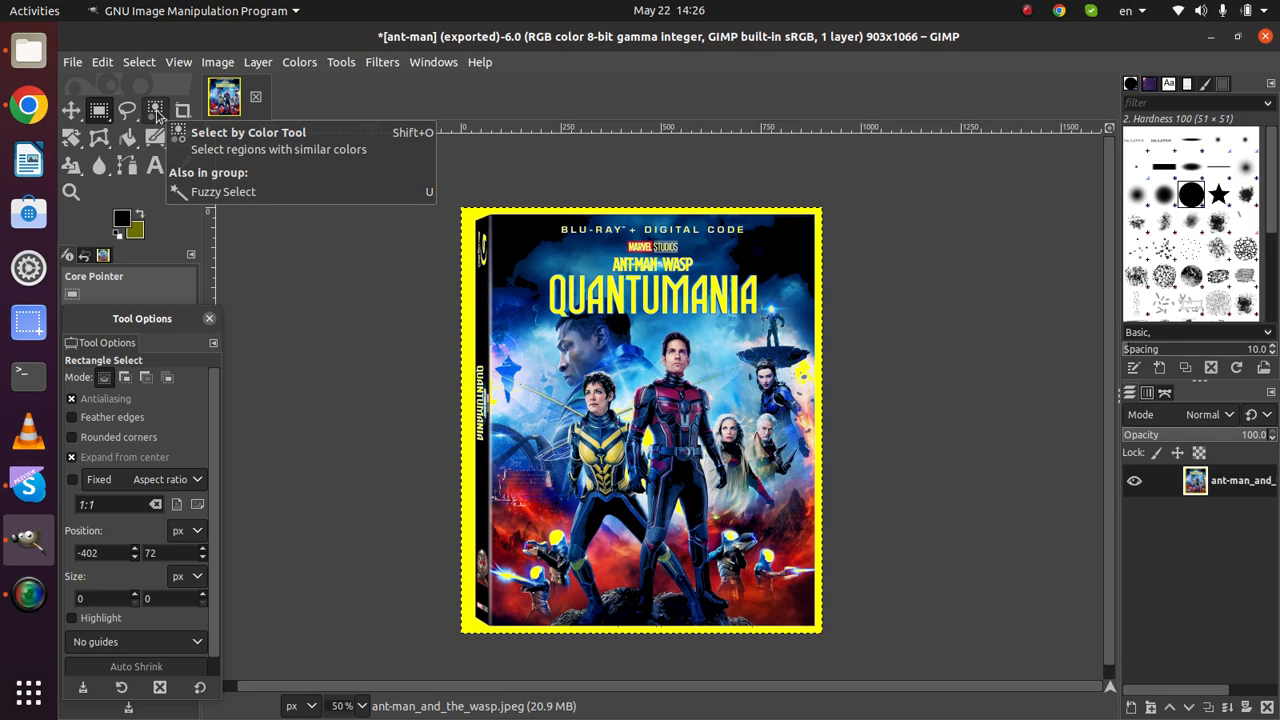
- Select every area matching the poster's yellow border with Select by Color and make white the foreground and black the background colour
click(155, 110)
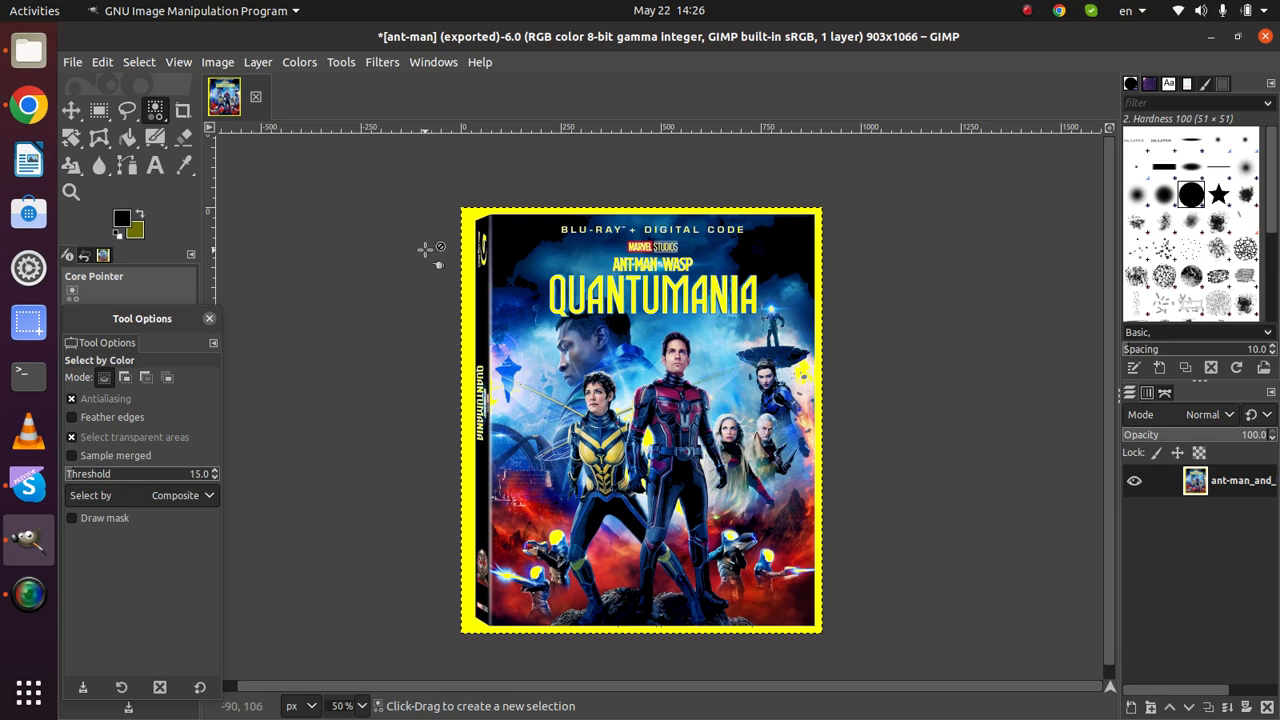
click(467, 290)
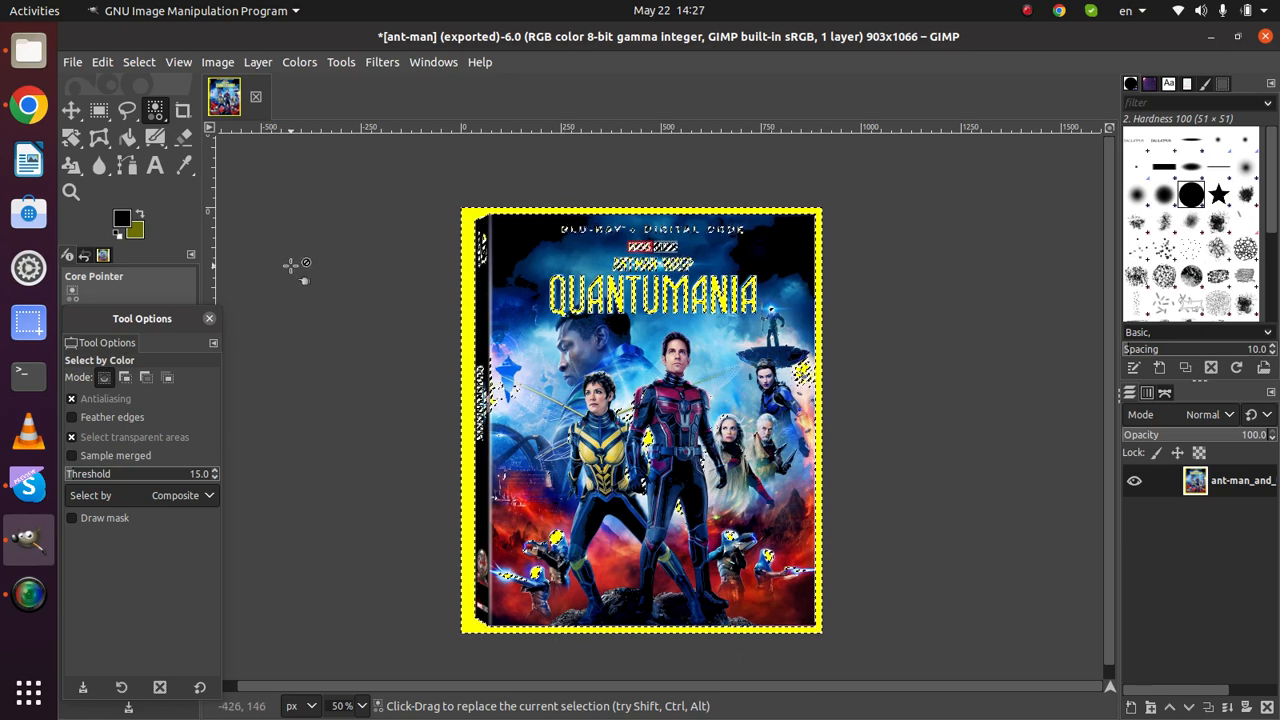
click(117, 236)
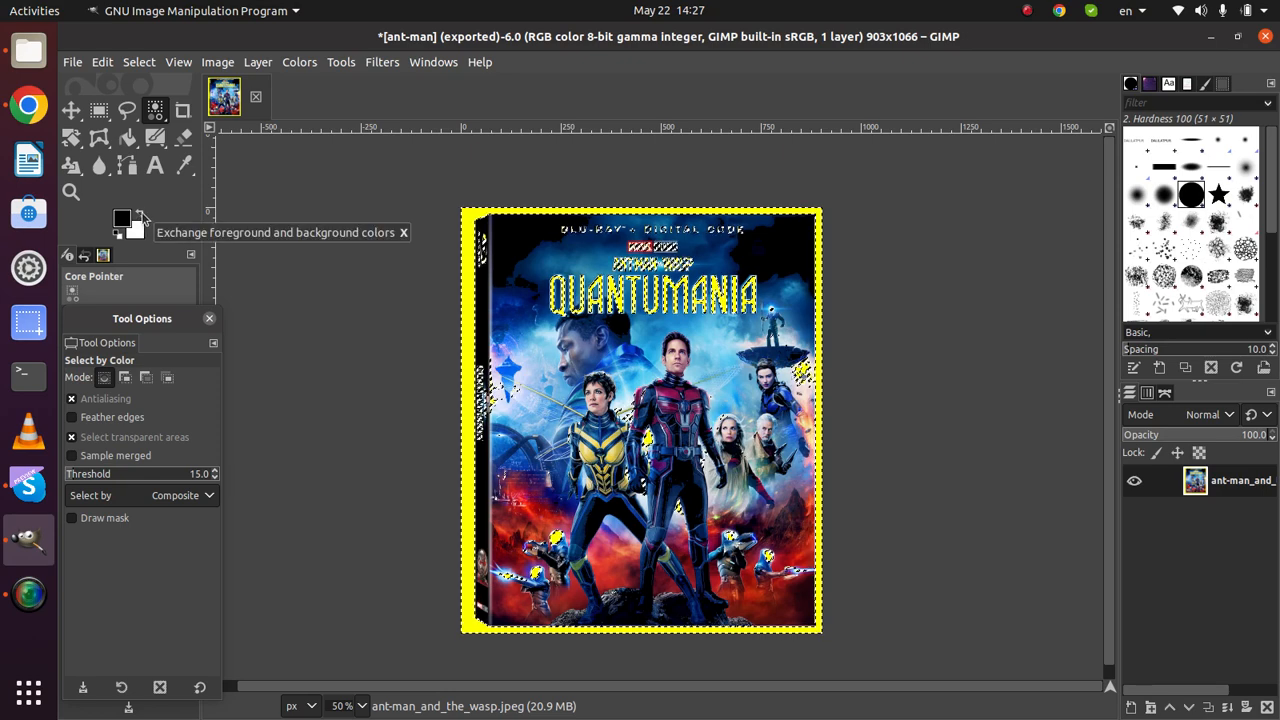
click(145, 219)
click(145, 219)
click(145, 219)
click(145, 219)
click(145, 219)
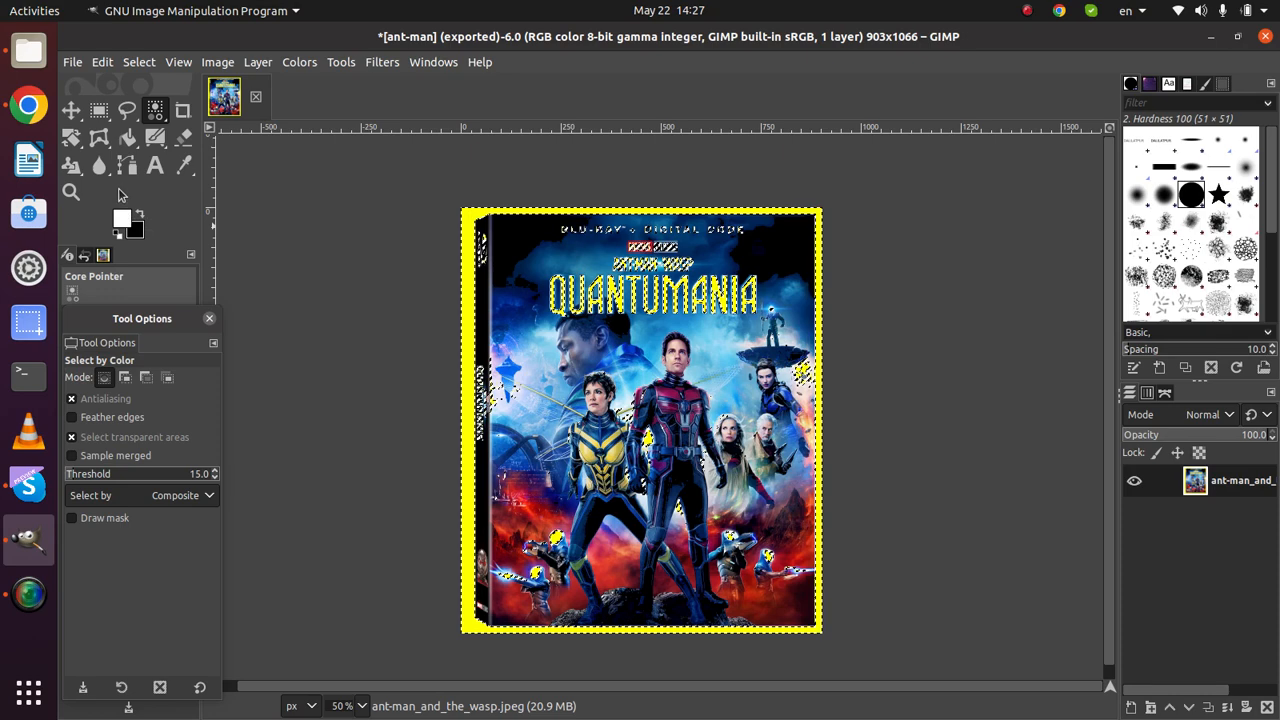
- Paint the selected yellow areas white with the MyPaint Brush and clear the selection
click(154, 140)
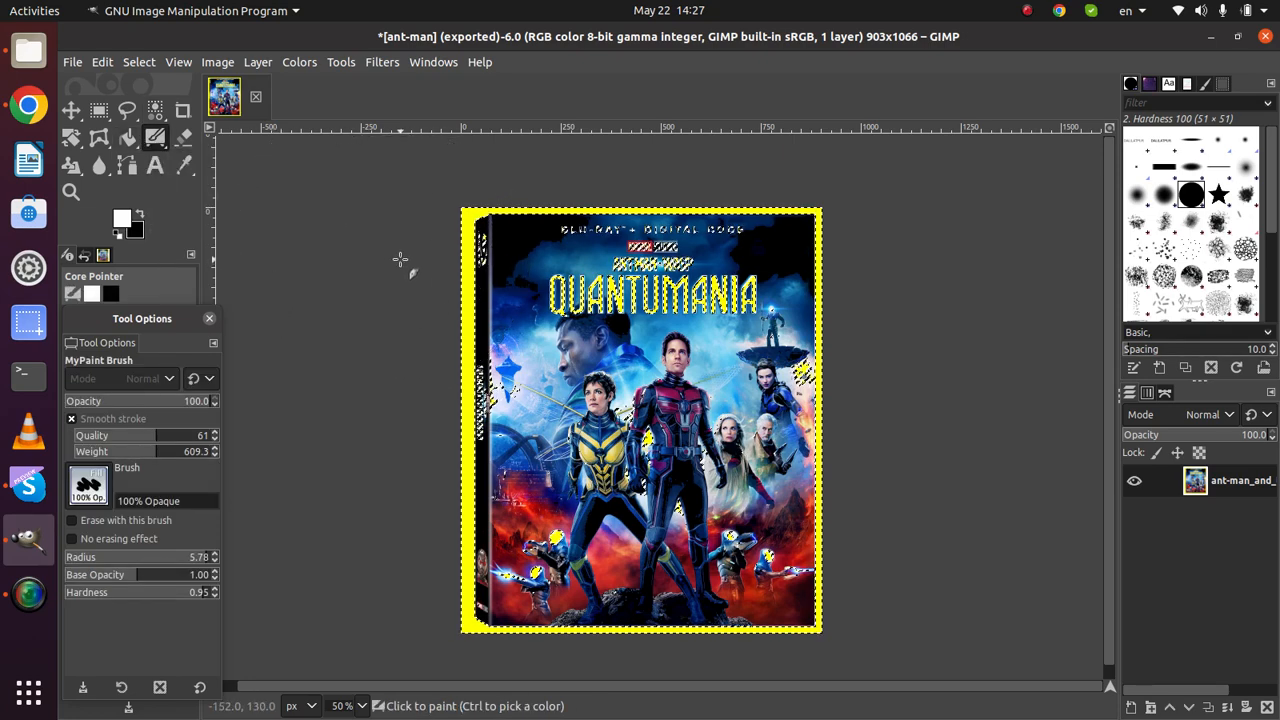
mouse_move(404, 265)
mouse_down()
mouse_move(614, 248)
mouse_move(831, 249)
mouse_move(861, 264)
mouse_move(827, 534)
mouse_move(798, 591)
mouse_move(668, 601)
mouse_move(572, 586)
mouse_move(504, 541)
mouse_move(482, 422)
mouse_up()
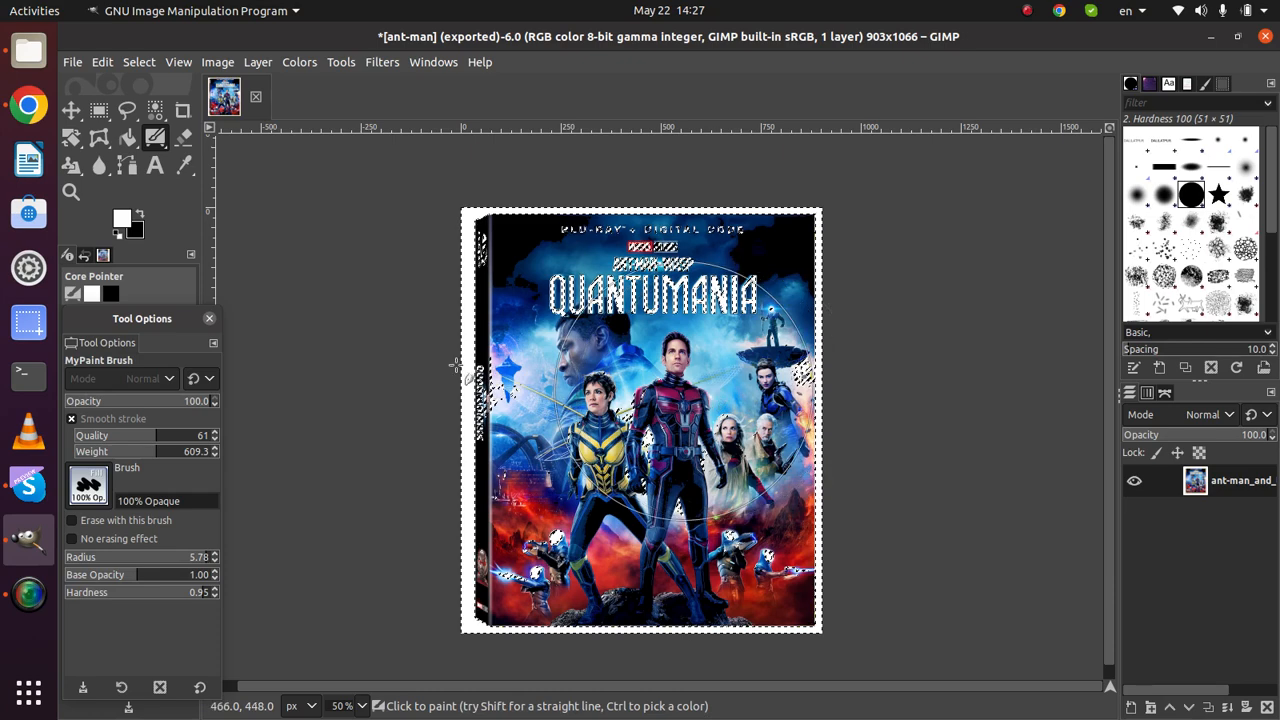
click(99, 110)
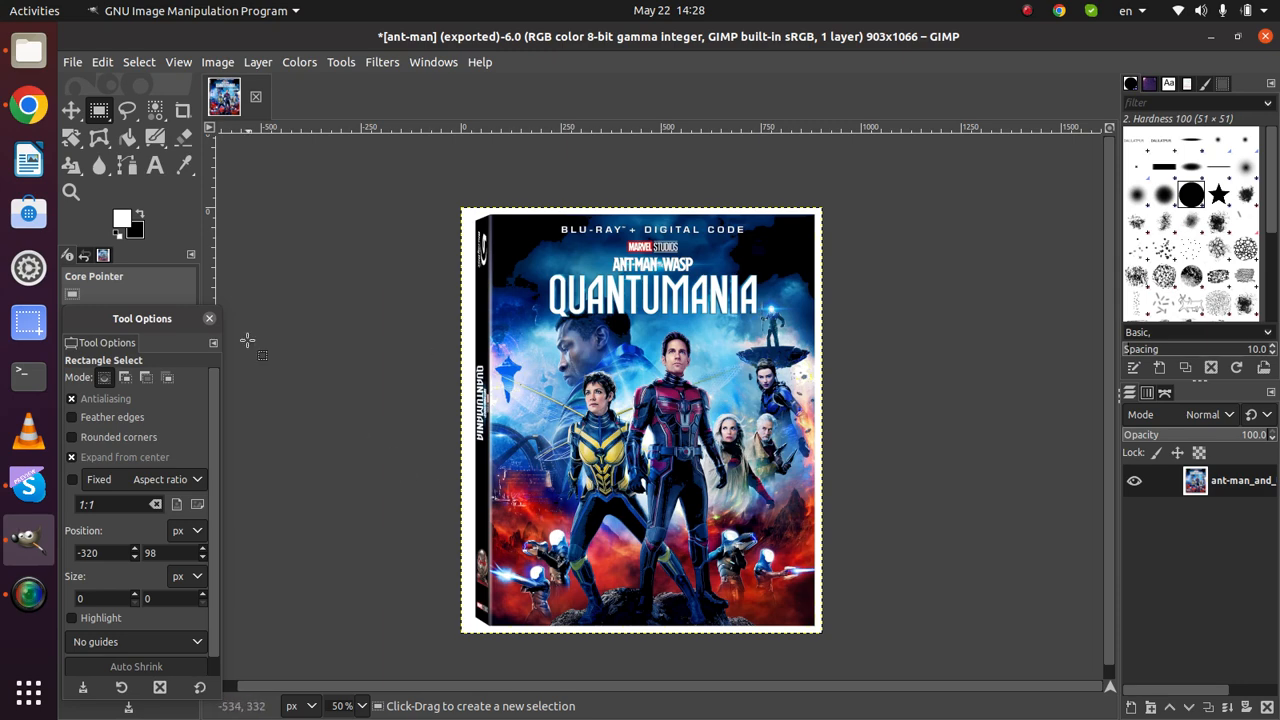
- Select the contiguous black area in the poster's upper-left corner with Fuzzy Select
click(156, 115)
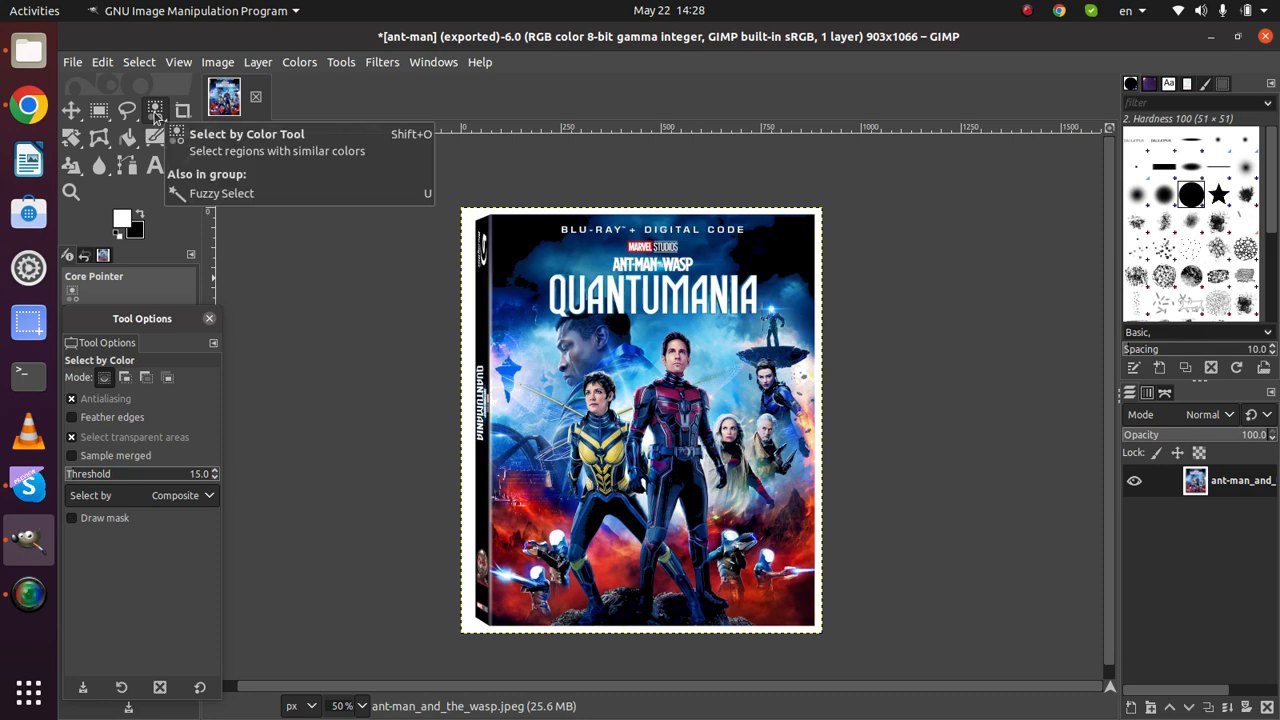
drag(155, 117, 243, 117)
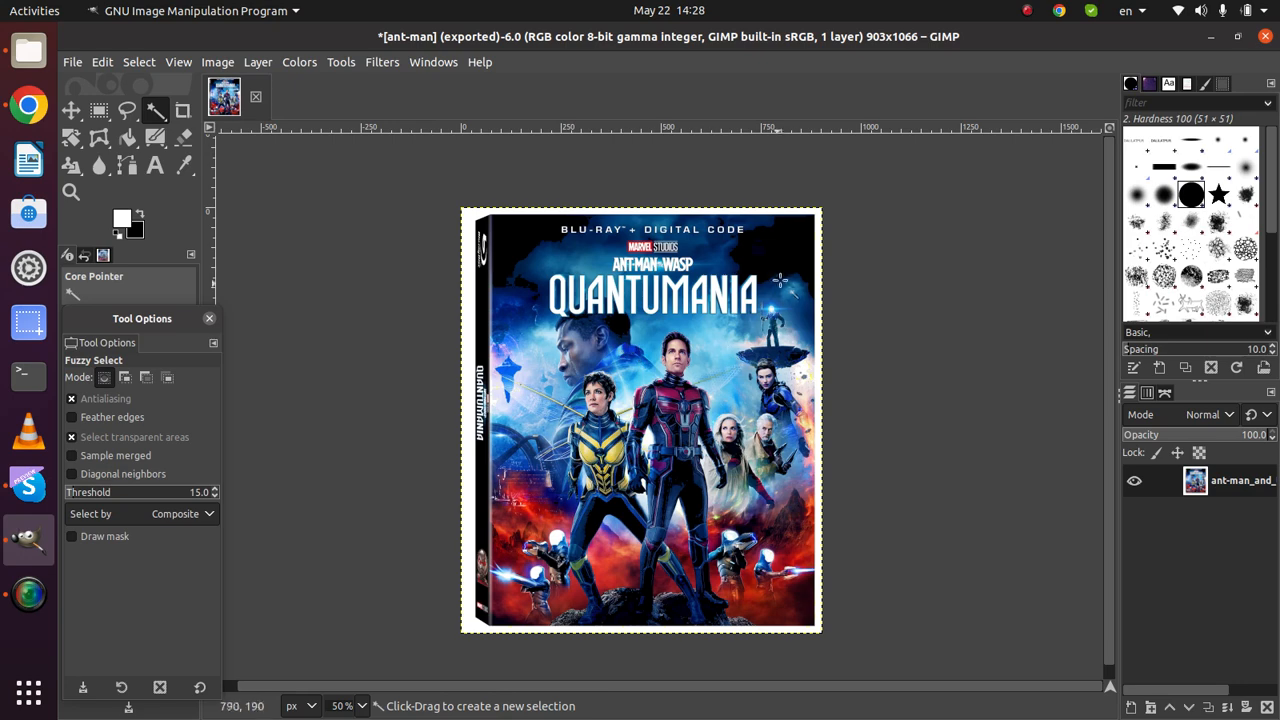
click(513, 242)
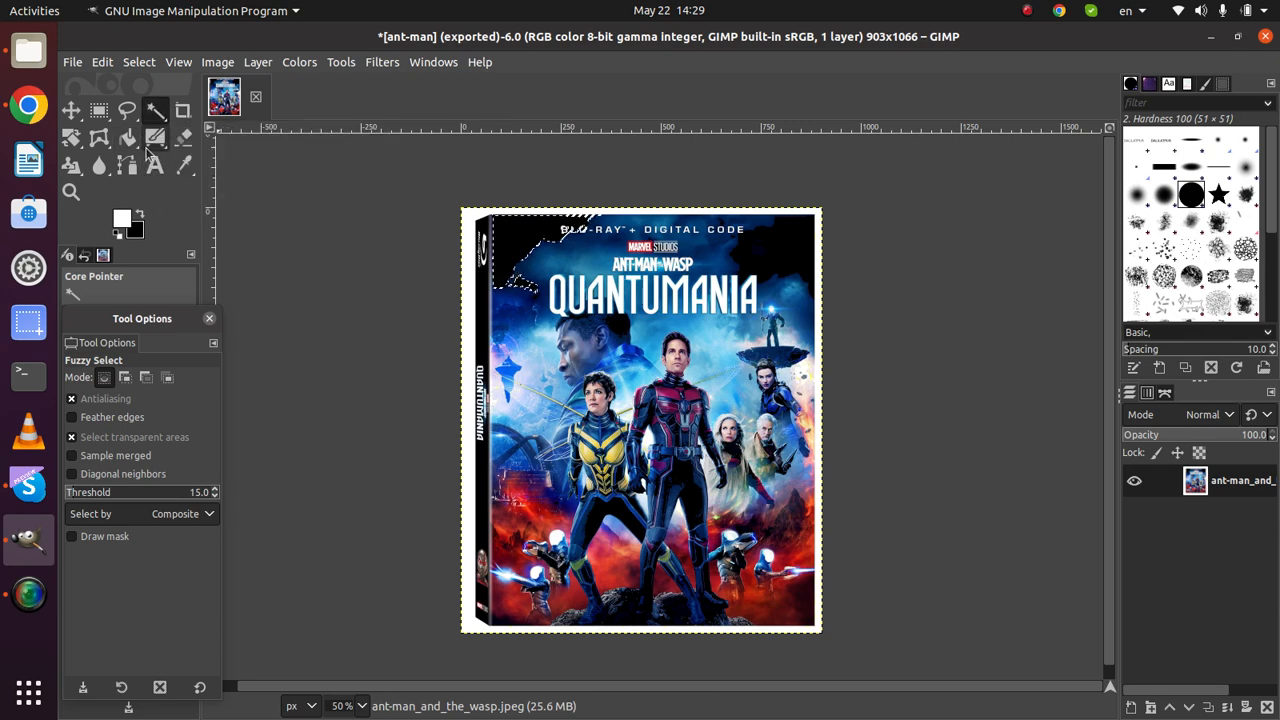
- Activate the MyPaint Brush and set the foreground colour to dark navy, 050120
click(155, 137)
click(122, 219)
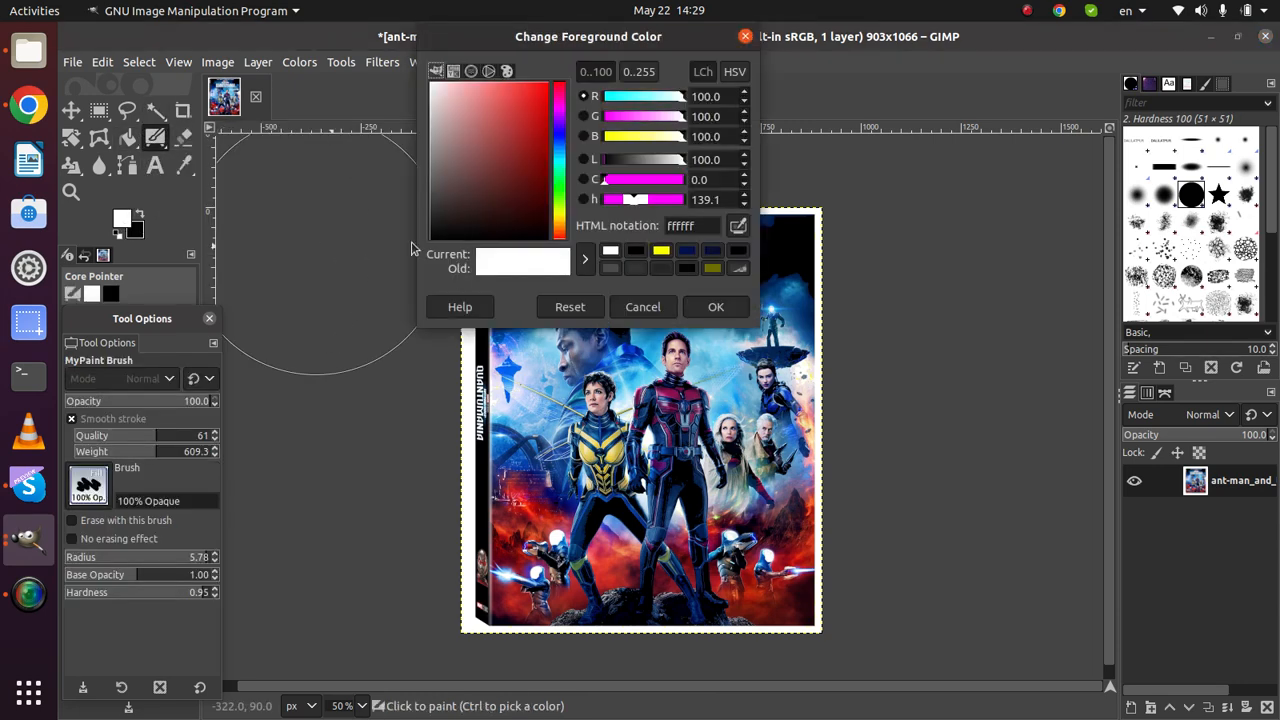
click(539, 229)
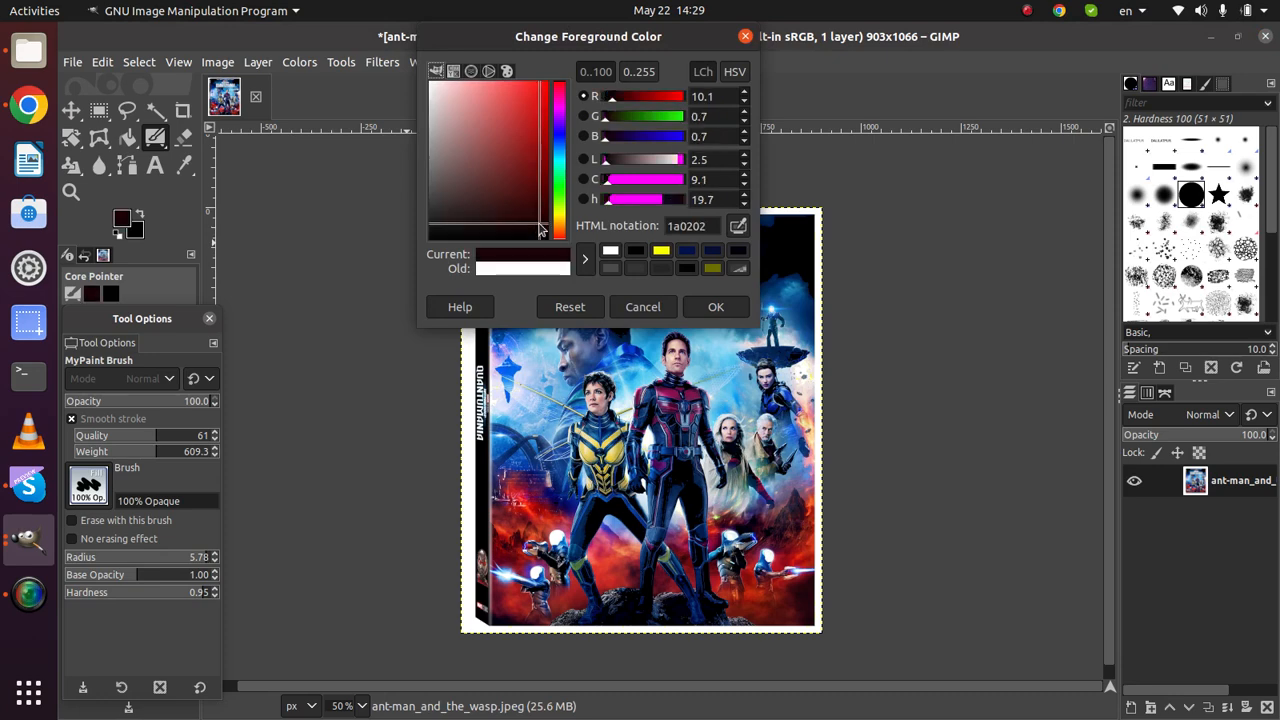
click(671, 136)
drag(541, 116, 542, 216)
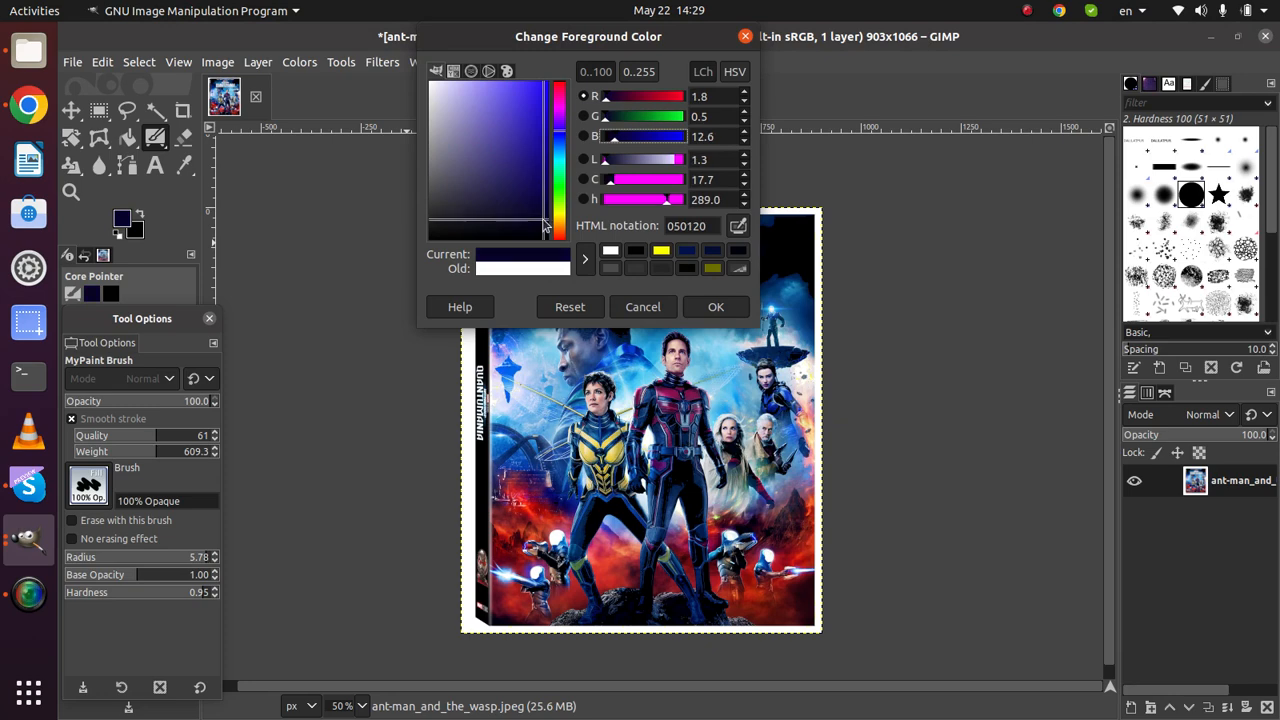
click(708, 307)
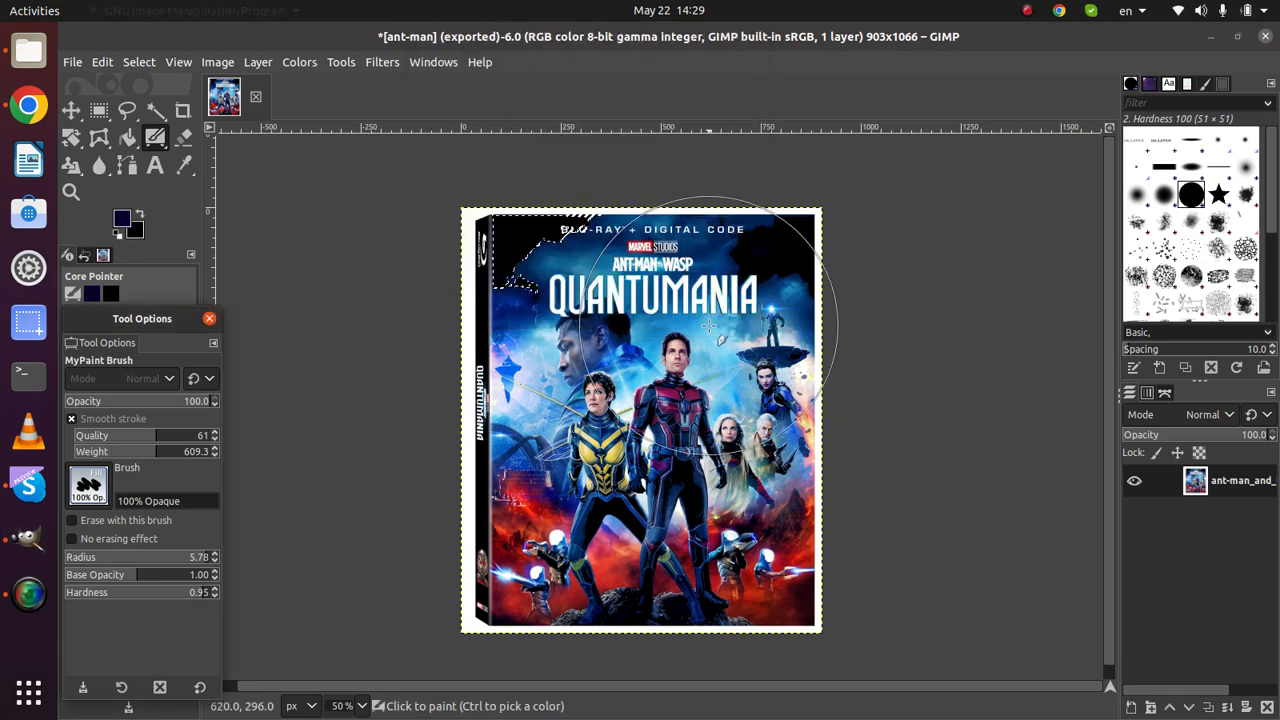
- Recolour all black areas of the poster dark navy using Select by Color and the MyPaint Brush, leaving nothing selected
click(163, 119)
click(215, 134)
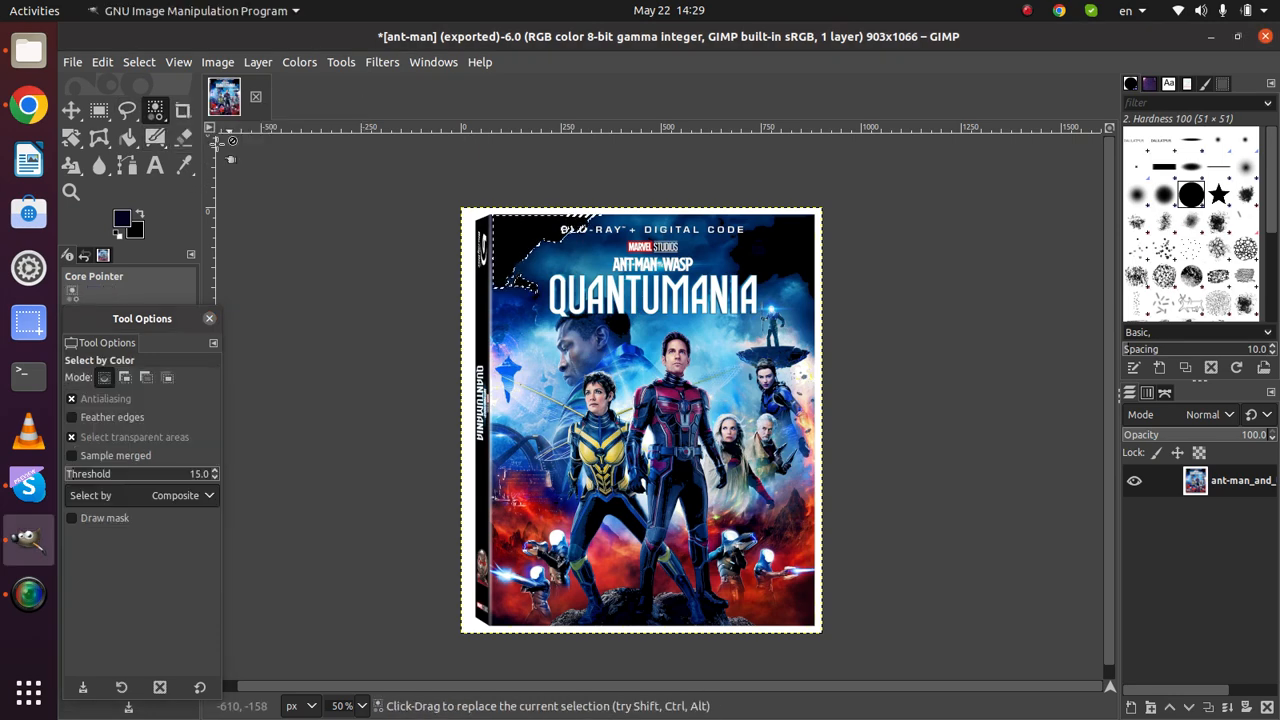
click(502, 235)
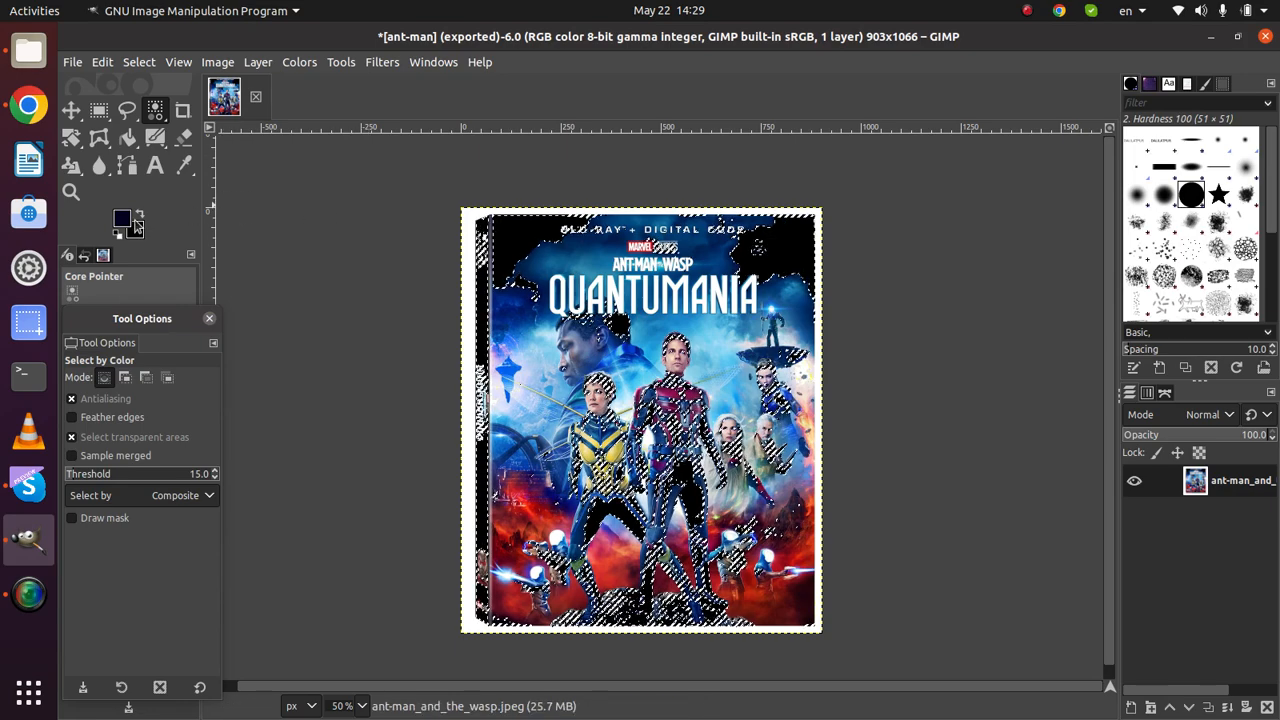
key(y)
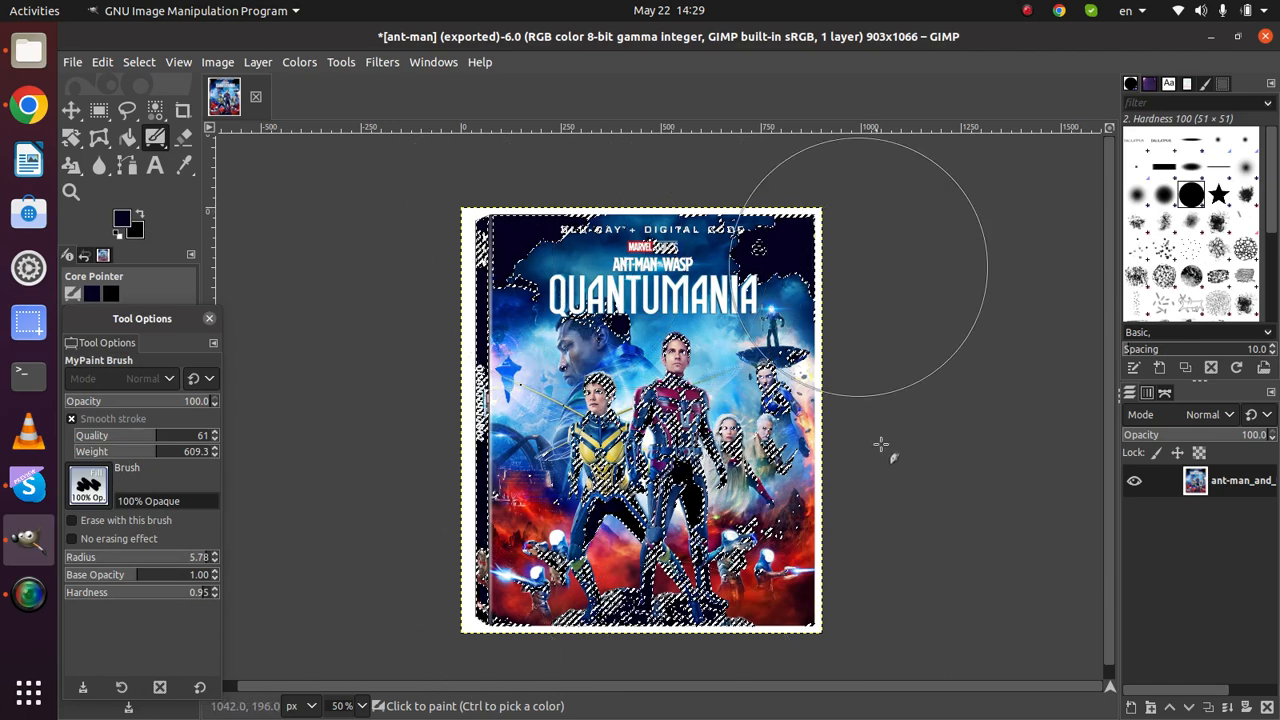
click(98, 110)
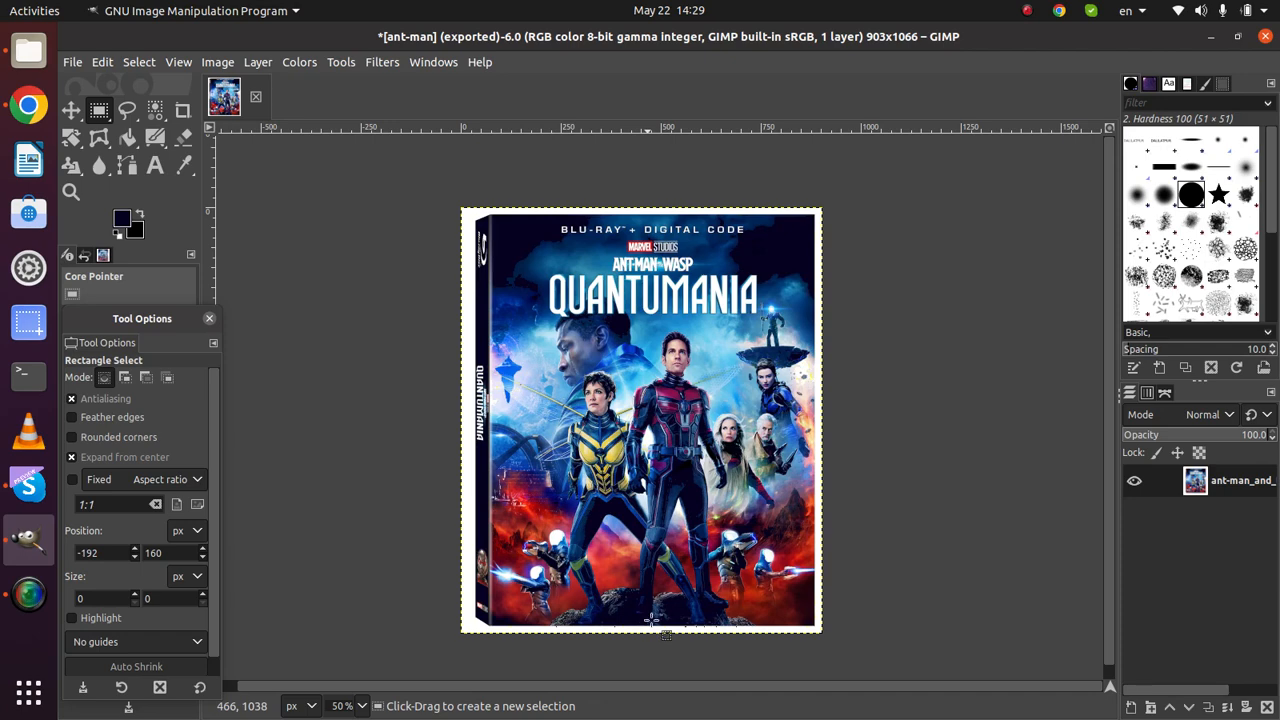
- Export the edited poster to the existing file ant-man.png
click(64, 62)
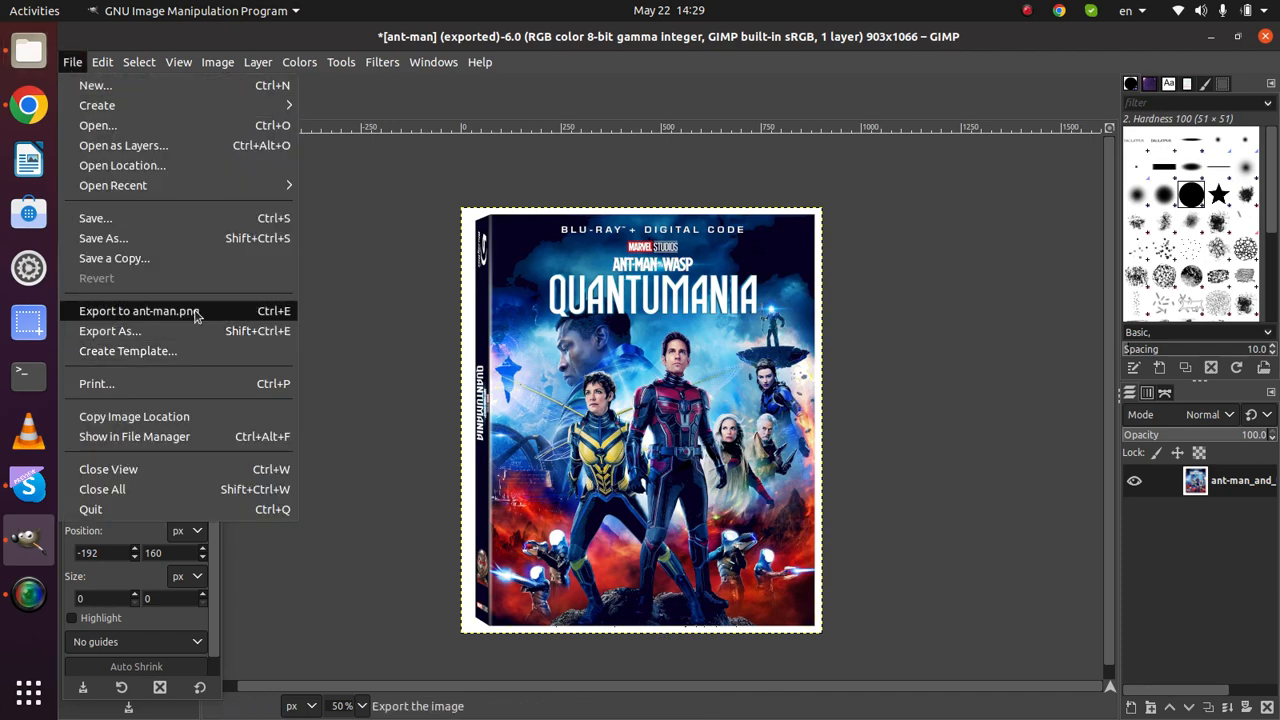
click(196, 316)
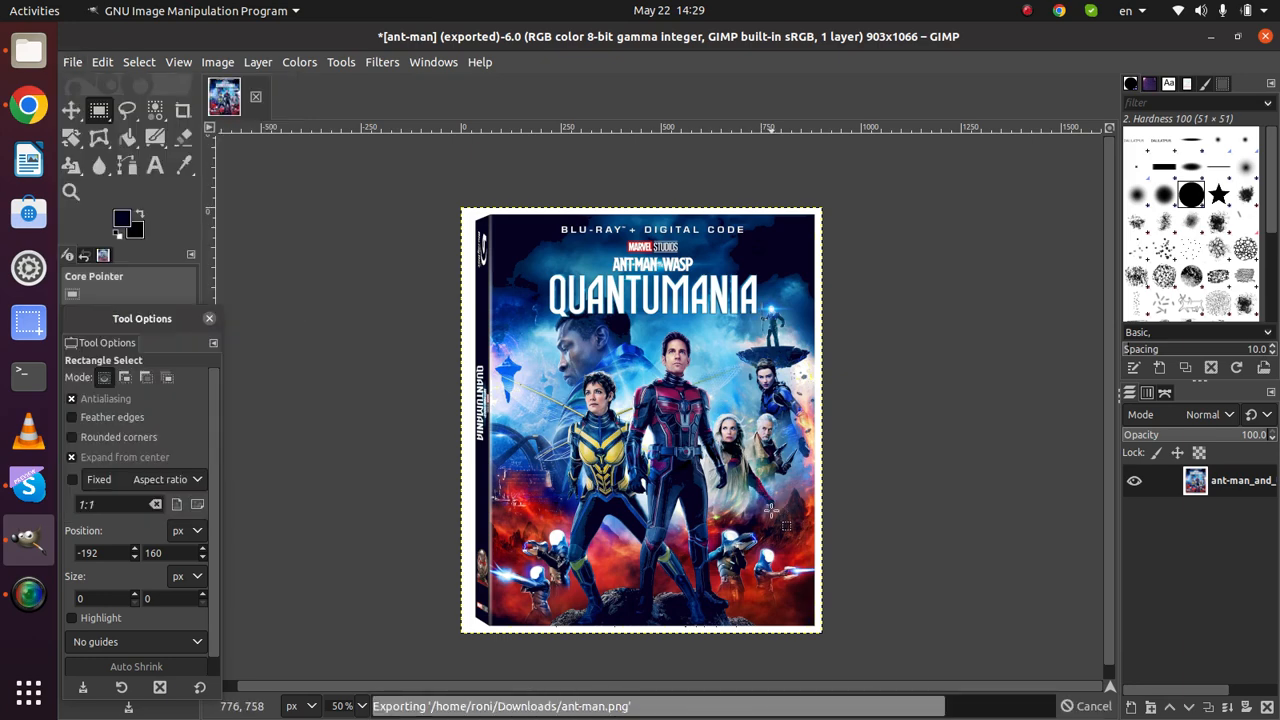
- Switch to the file manager, open ant-man.png from the Downloads folder and view the image full screen
click(29, 50)
click(150, 236)
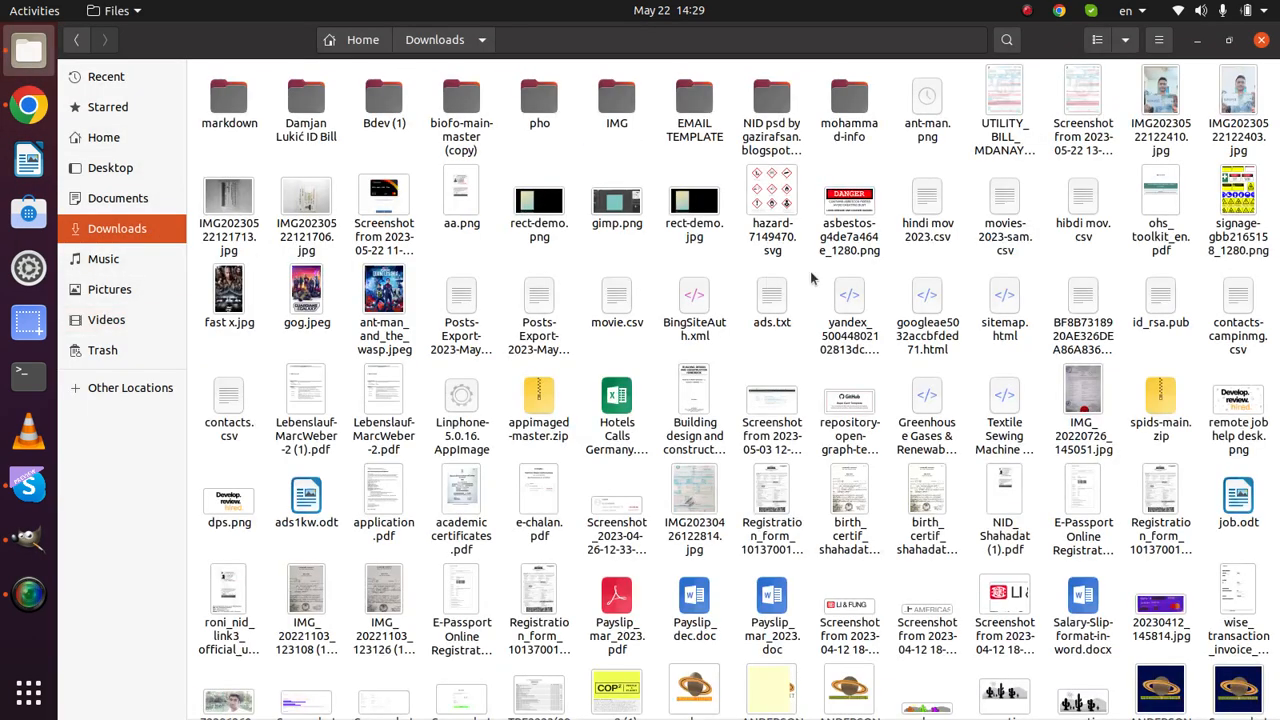
click(934, 100)
double_click(937, 103)
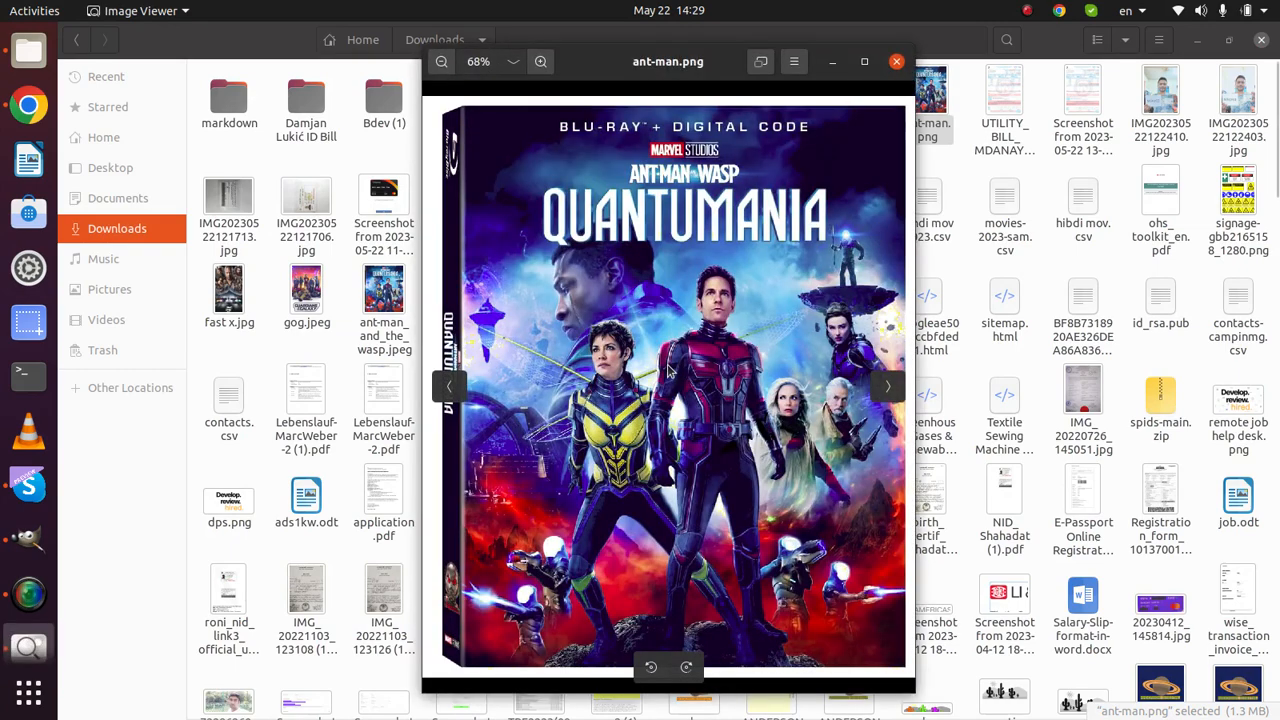
double_click(812, 616)
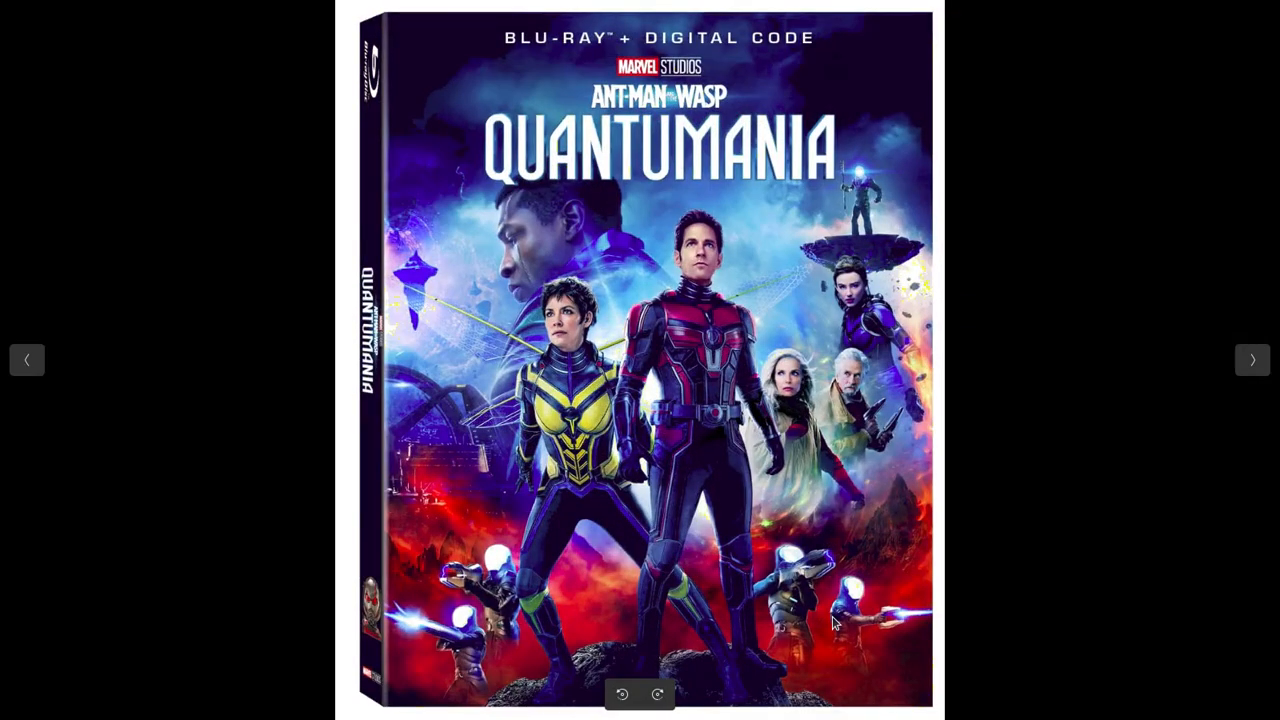